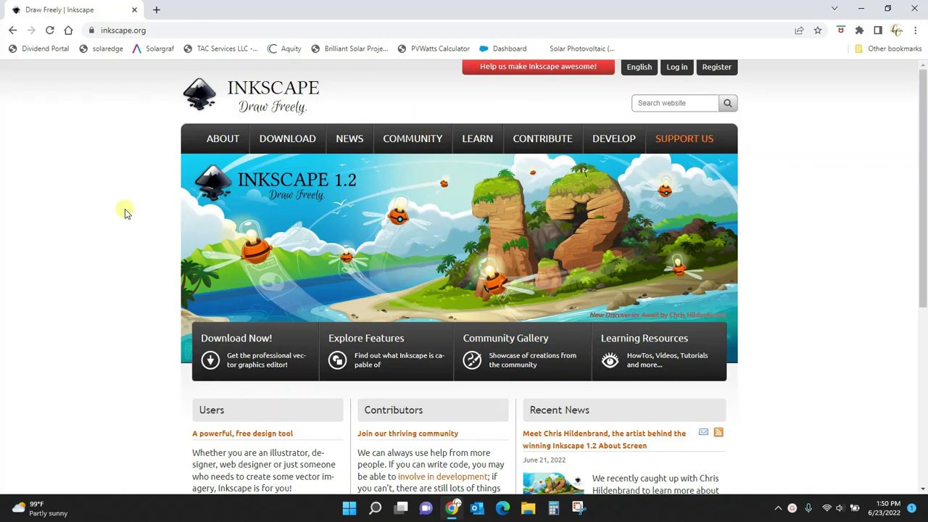
Find the Download Now! tile on the inkscape.org home page with the Inkscape 1.2 banner.
mouse_move(245, 149)
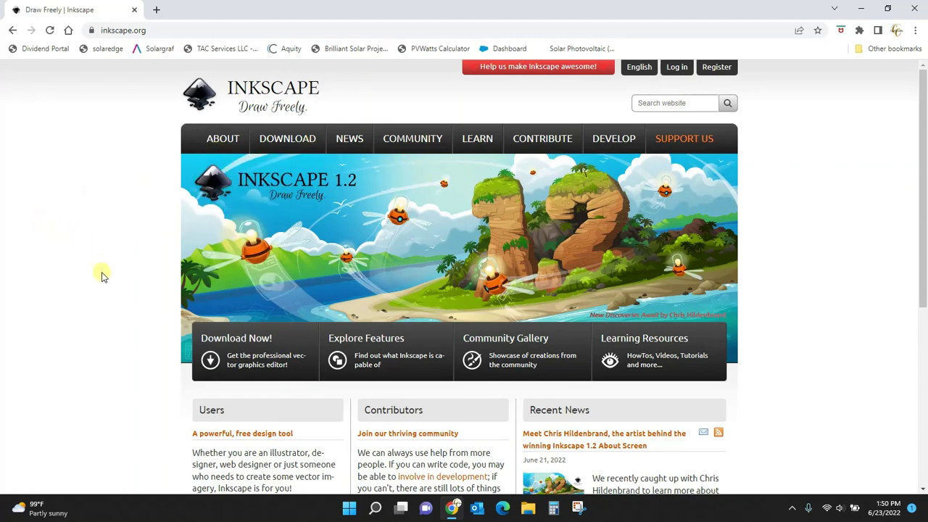
Open the Inkscape 1.2 download page and choose the Windows 64-bit build.
click(249, 357)
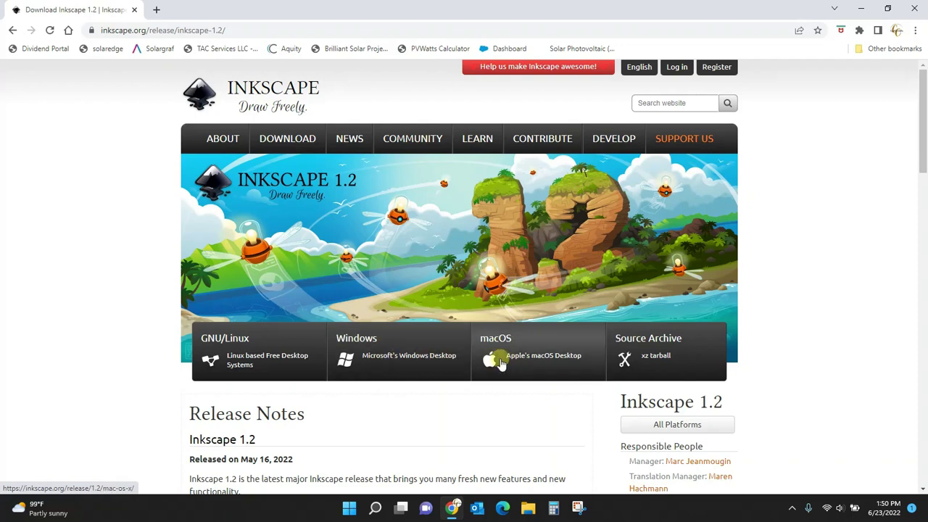
click(407, 358)
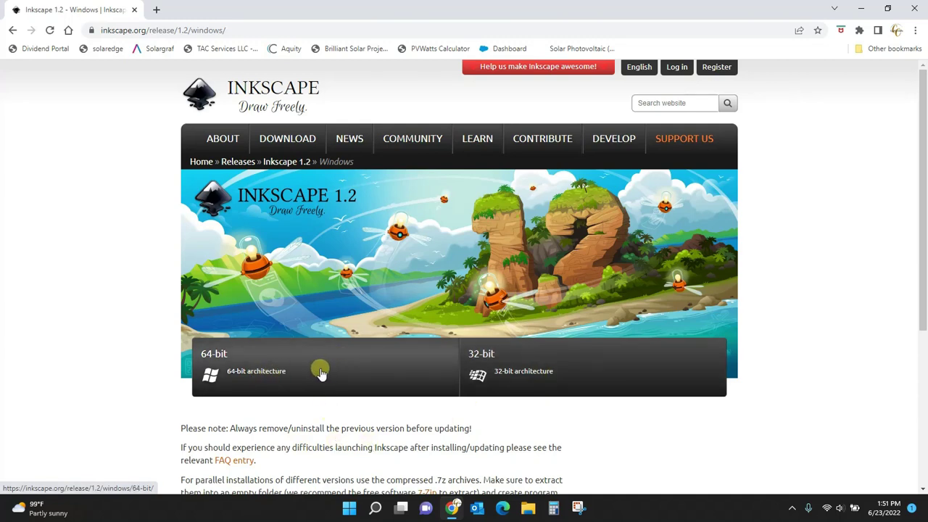
click(321, 372)
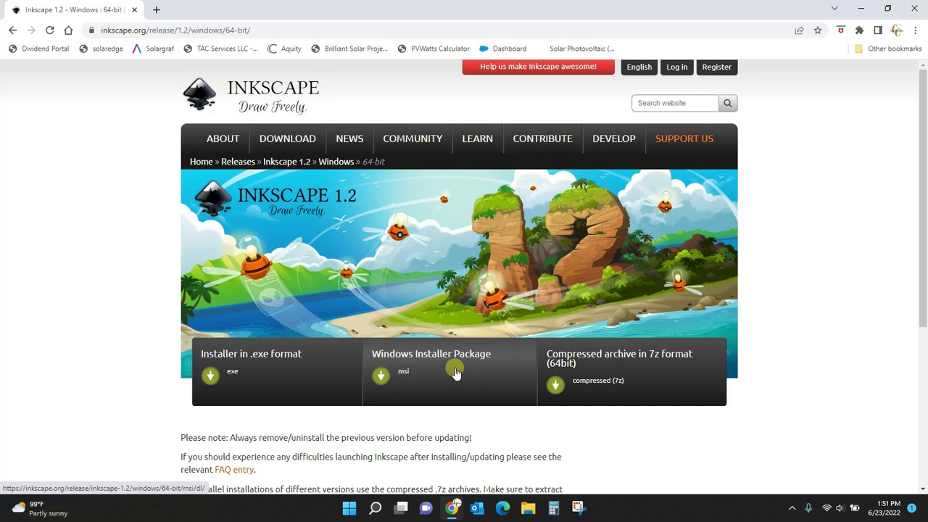
Close Chrome and launch Inkscape from its desktop shortcut.
click(914, 9)
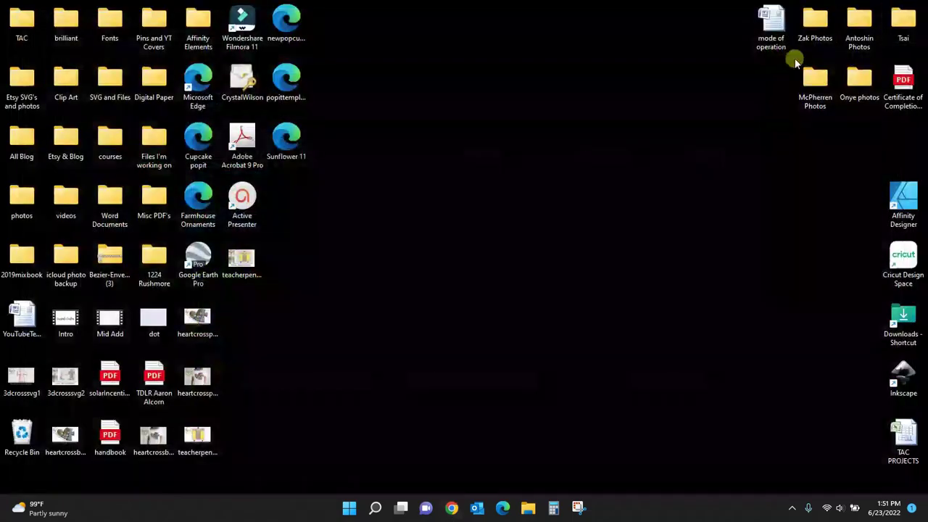
click(899, 377)
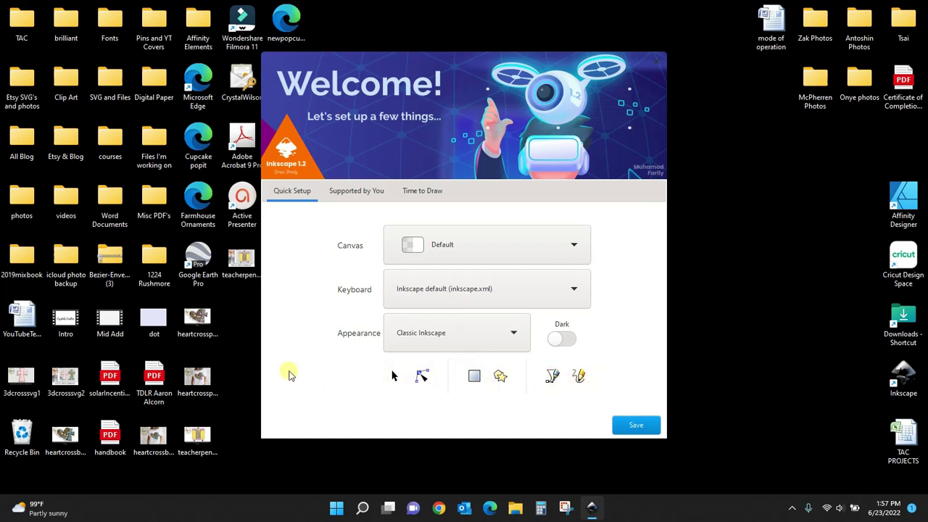
click(429, 339)
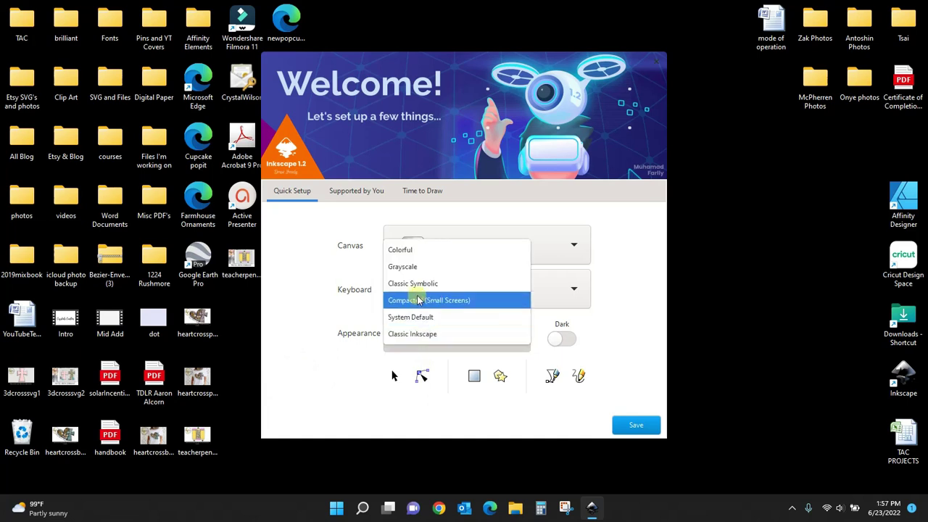
click(411, 268)
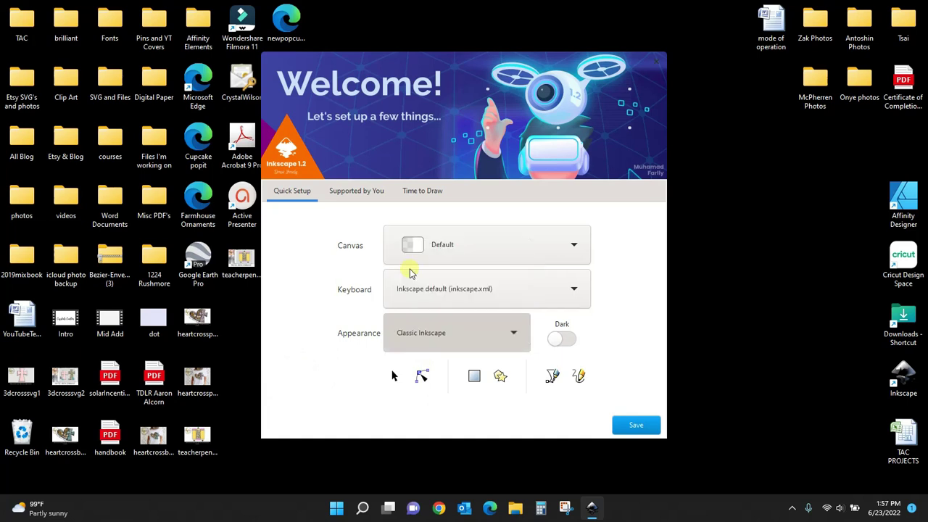
click(412, 332)
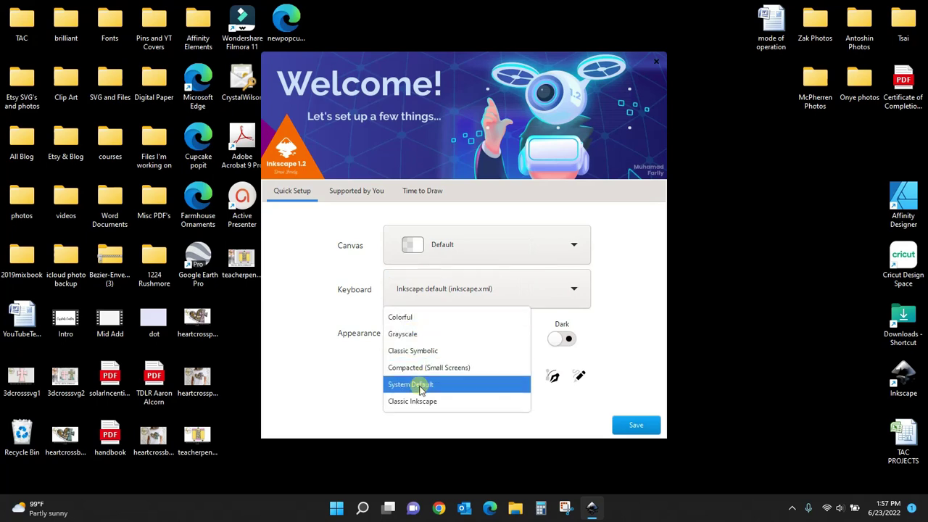
click(407, 319)
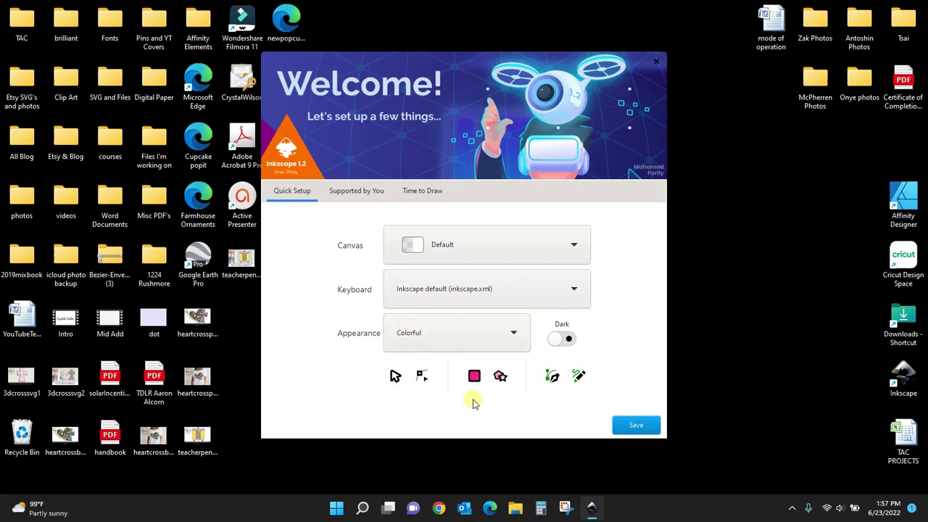
click(570, 339)
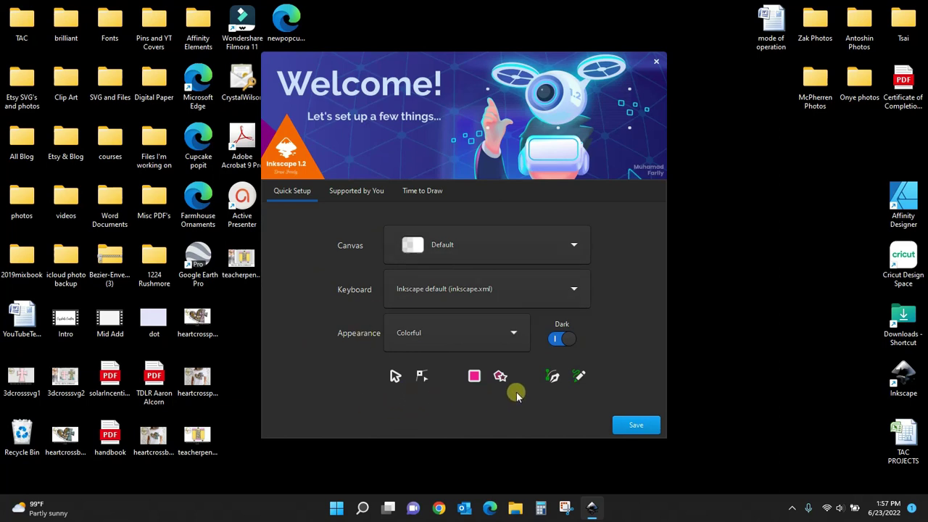
click(553, 345)
click(463, 337)
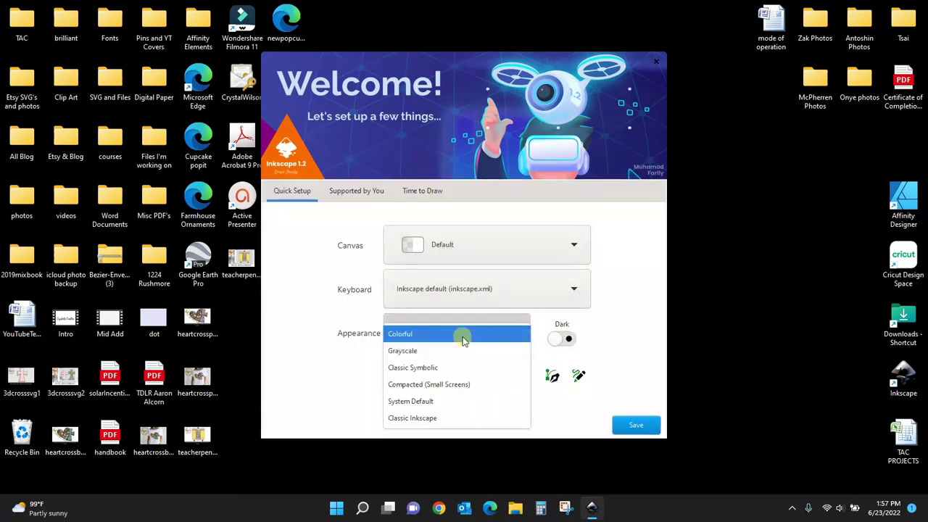
click(411, 418)
click(443, 294)
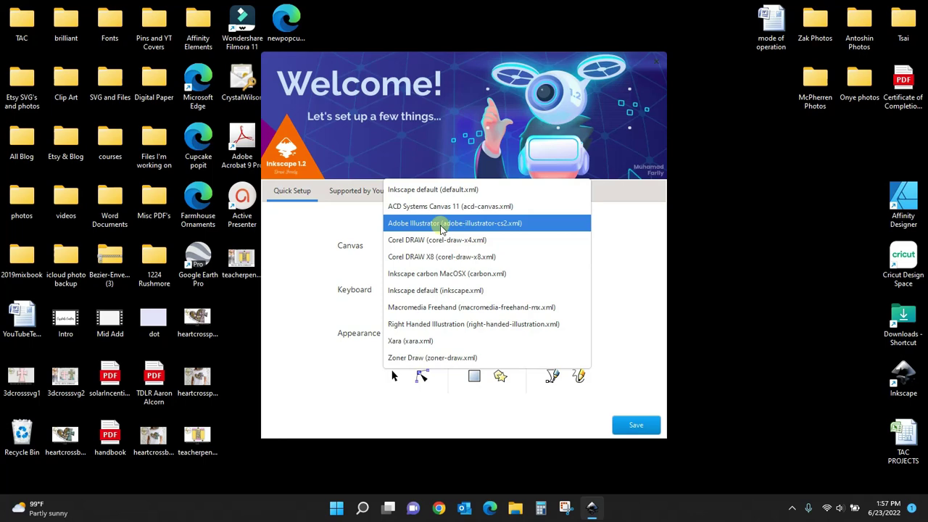
click(436, 294)
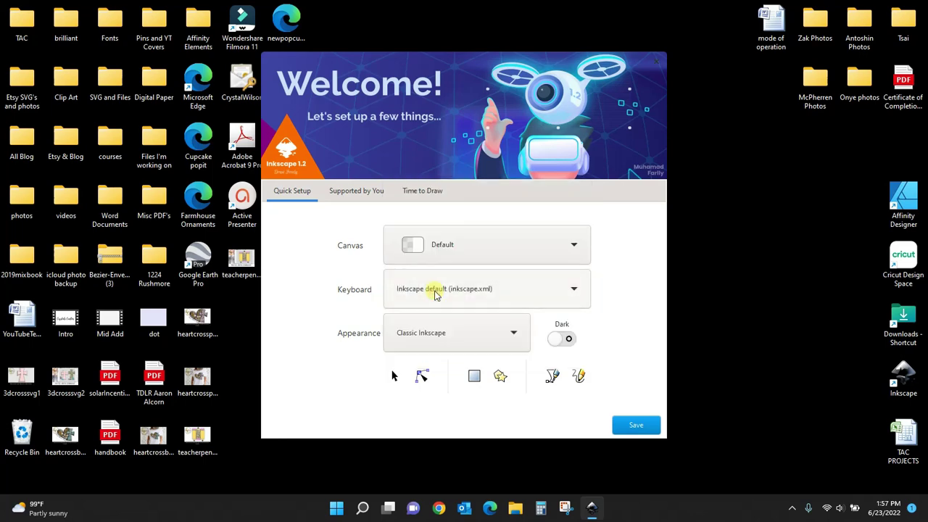
click(498, 253)
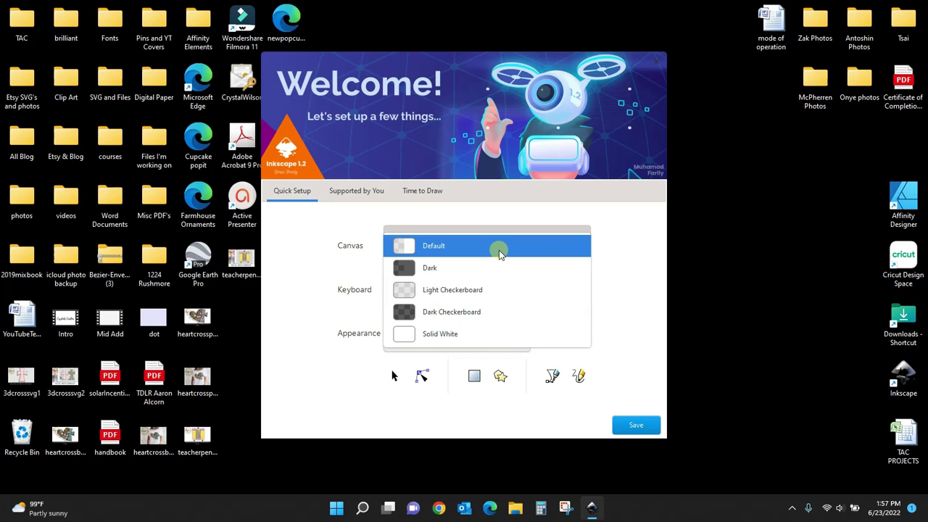
click(442, 319)
click(449, 262)
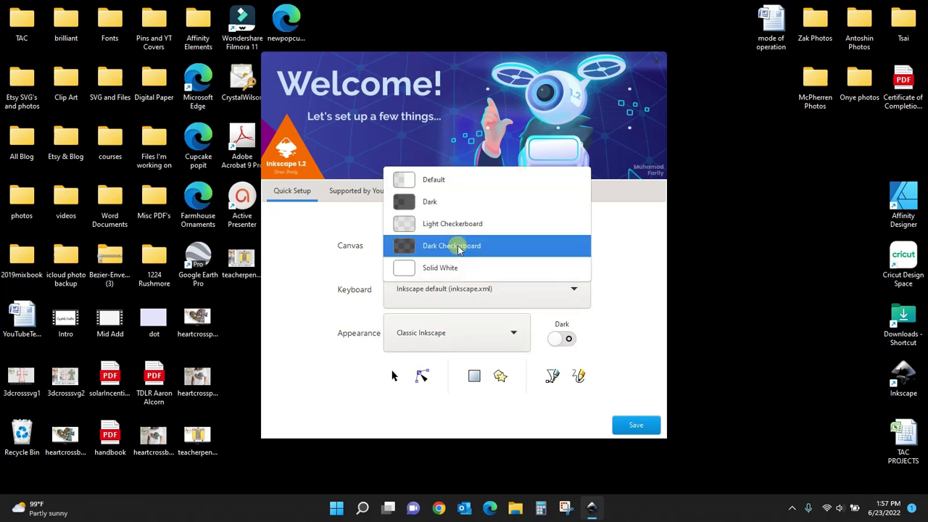
click(448, 250)
scroll(445, 234, up, 1)
click(448, 245)
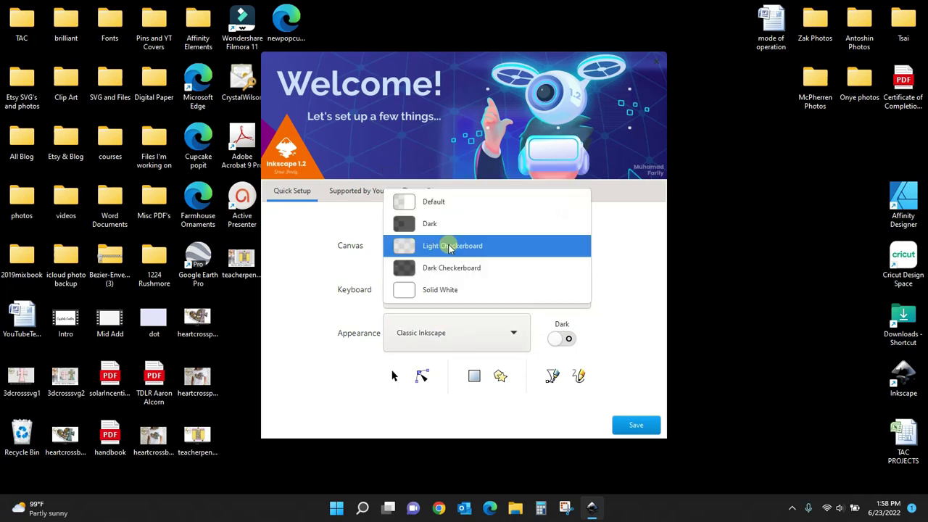
click(453, 203)
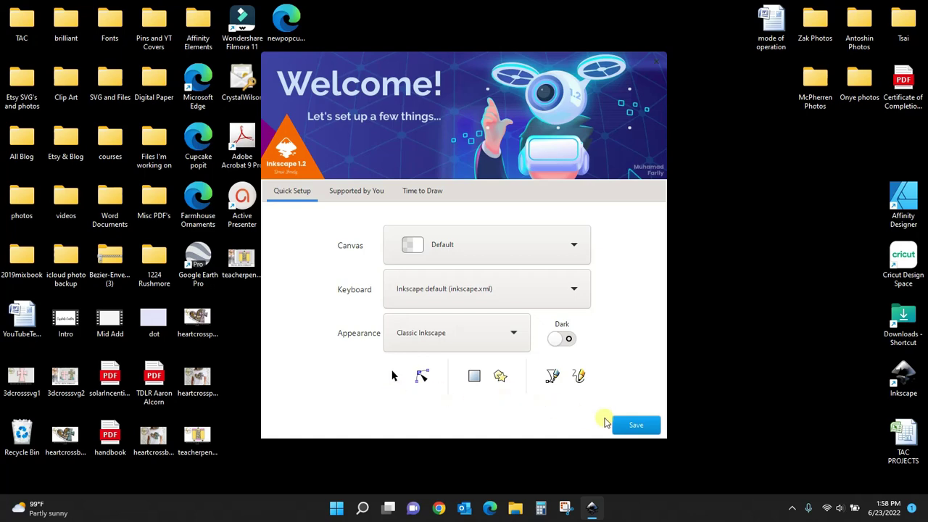
Save the quick-setup choices and dismiss the Supported by You page.
click(639, 427)
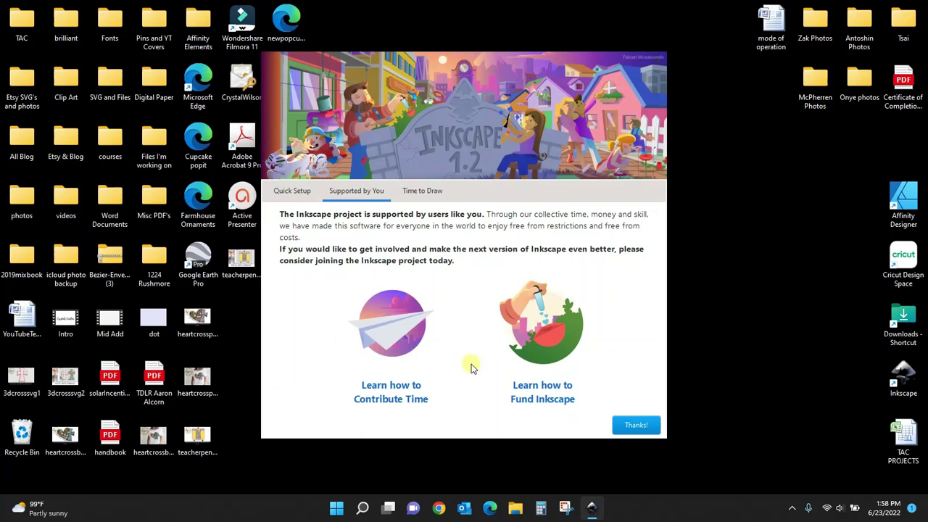
click(650, 429)
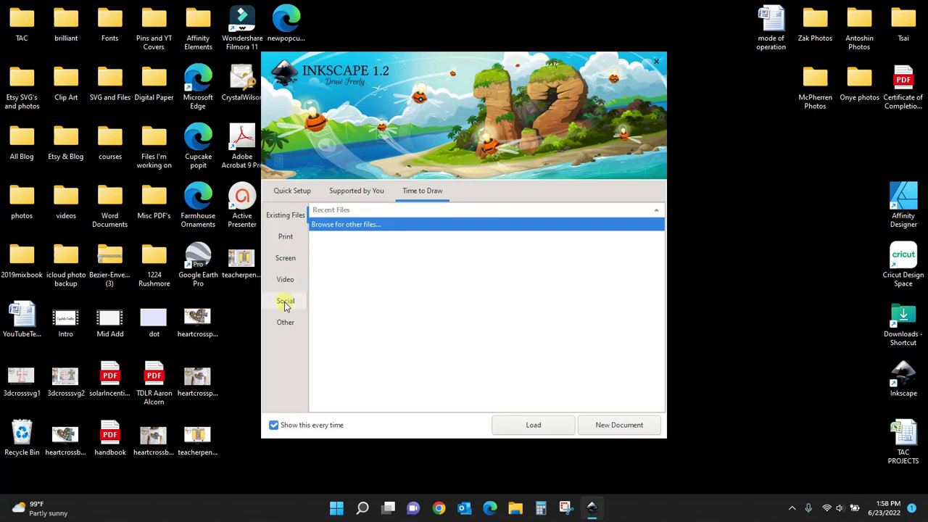
Create a new document from the US Letter template in the Print category.
click(286, 244)
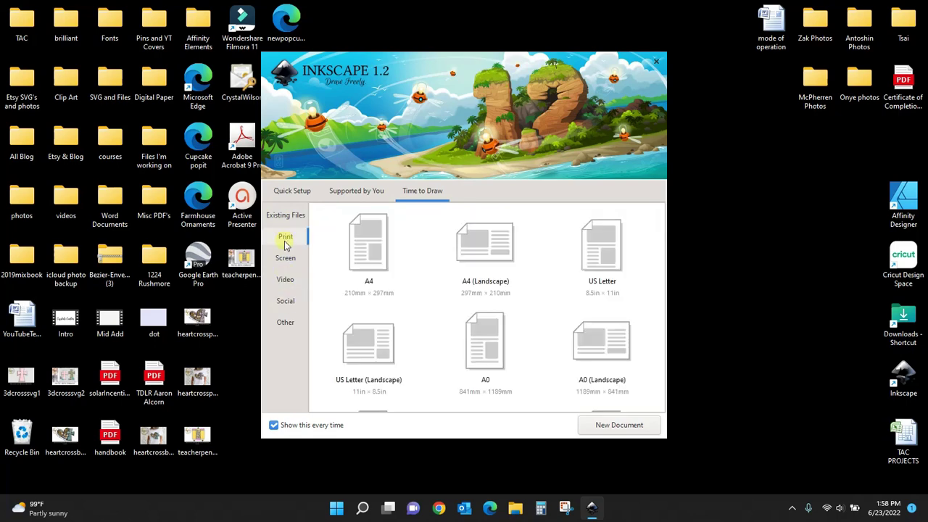
click(608, 243)
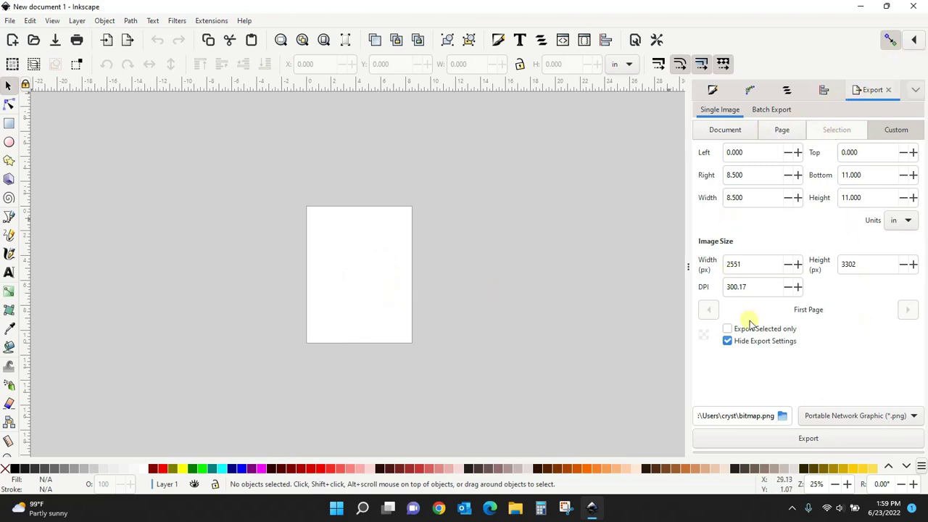
Close the Export, Align and Distribute, Layers and Objects, Path Effects and Fill and Stroke panels.
click(888, 89)
click(888, 89)
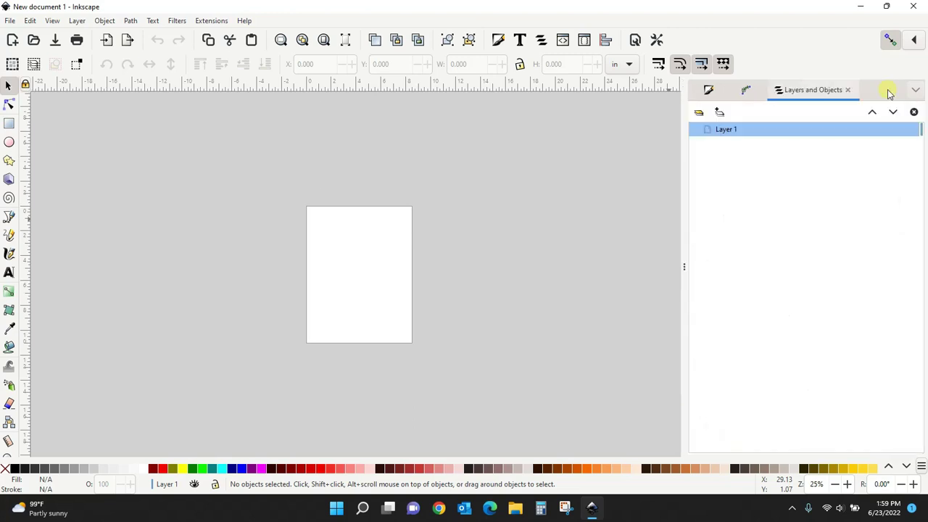
click(847, 90)
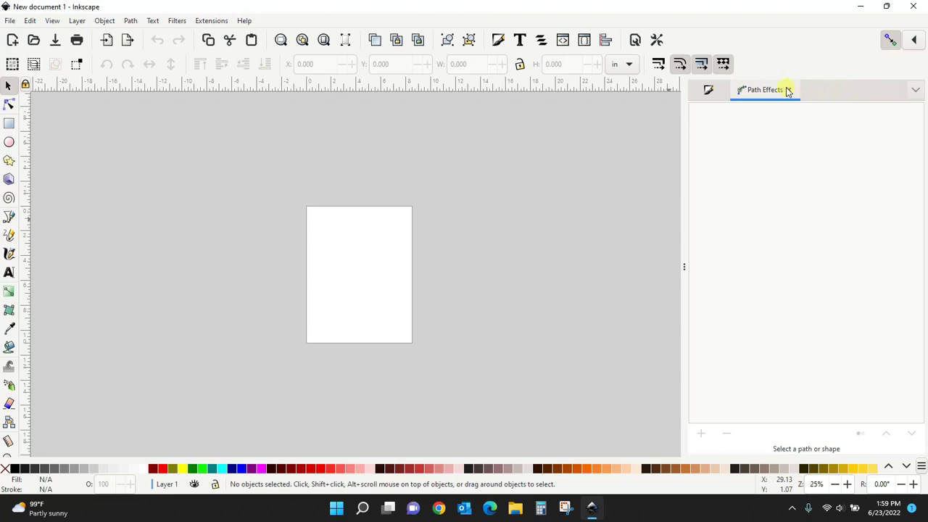
click(788, 90)
click(759, 90)
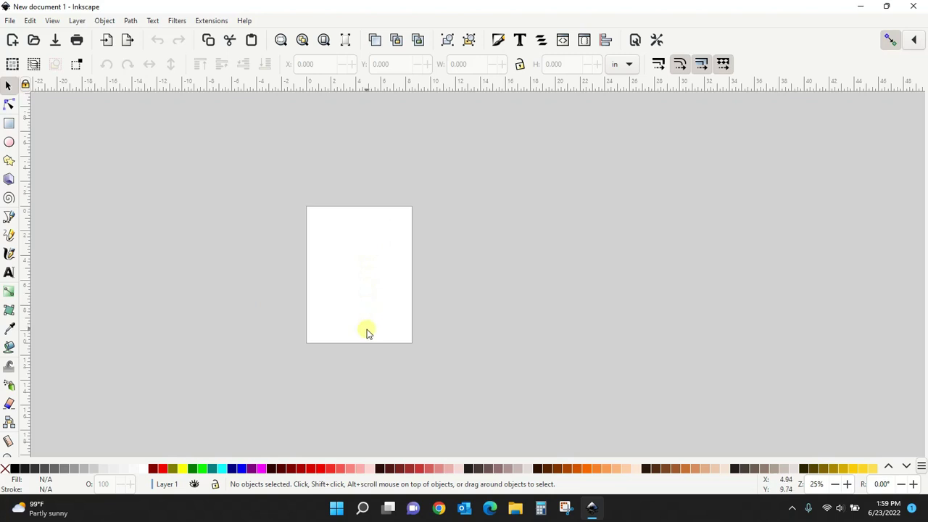
drag(337, 354, 434, 343)
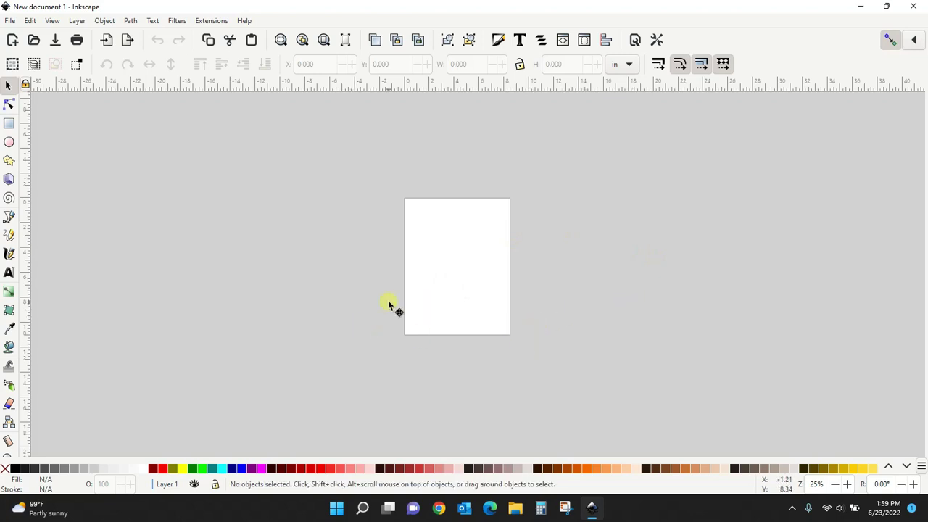
mouse_move(472, 297)
mouse_down()
mouse_move(348, 303)
mouse_move(537, 286)
mouse_move(416, 294)
mouse_move(493, 272)
mouse_move(578, 296)
mouse_move(444, 327)
mouse_move(487, 291)
mouse_up()
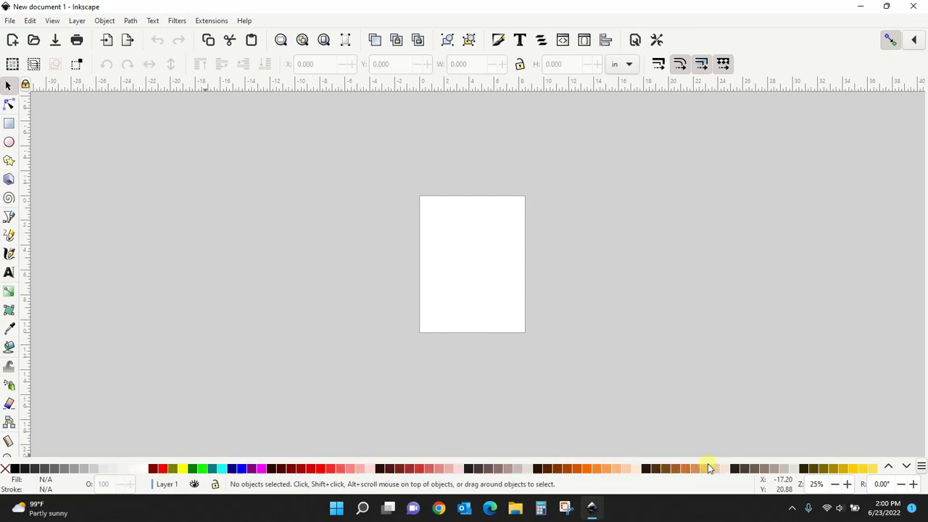
click(906, 468)
click(906, 468)
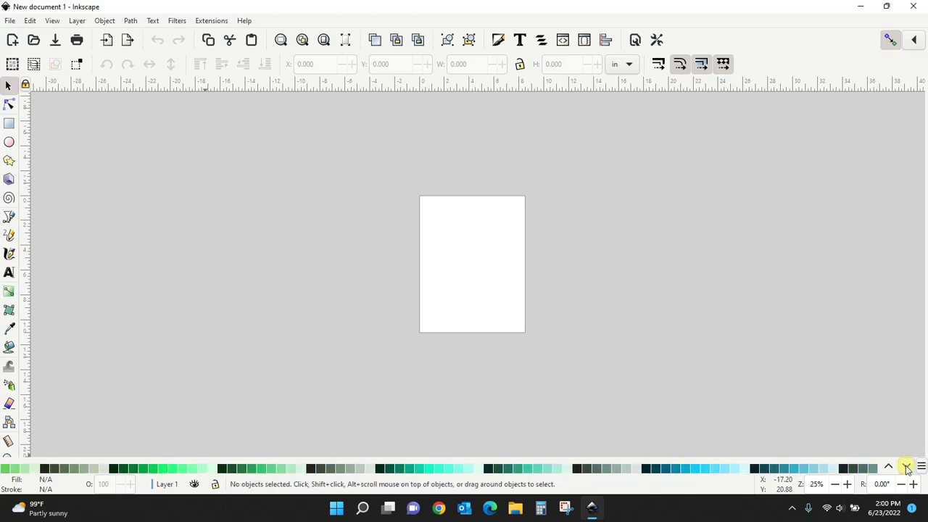
click(906, 469)
click(907, 469)
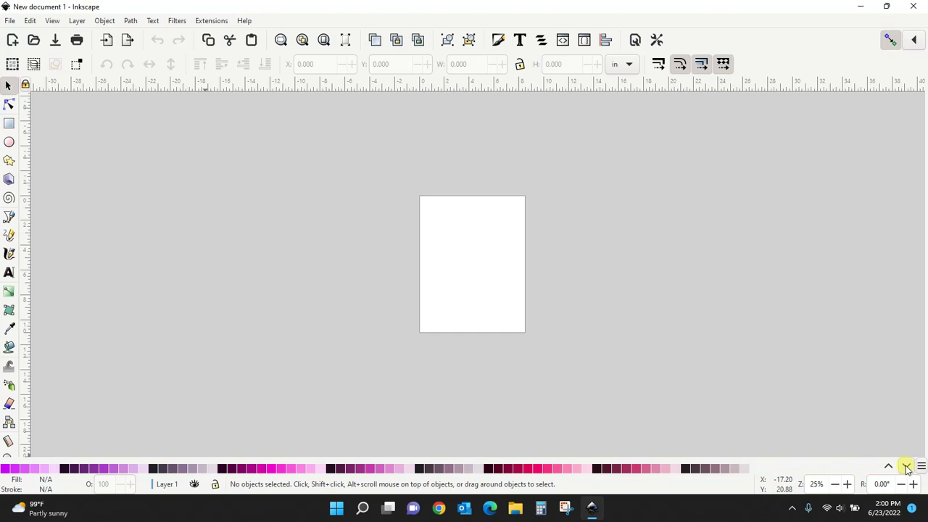
click(889, 467)
click(889, 467)
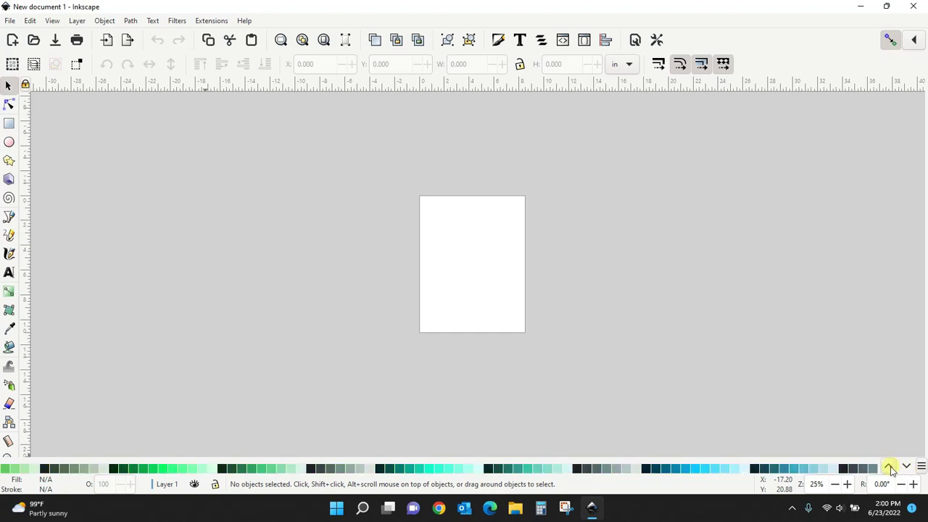
click(889, 468)
click(889, 468)
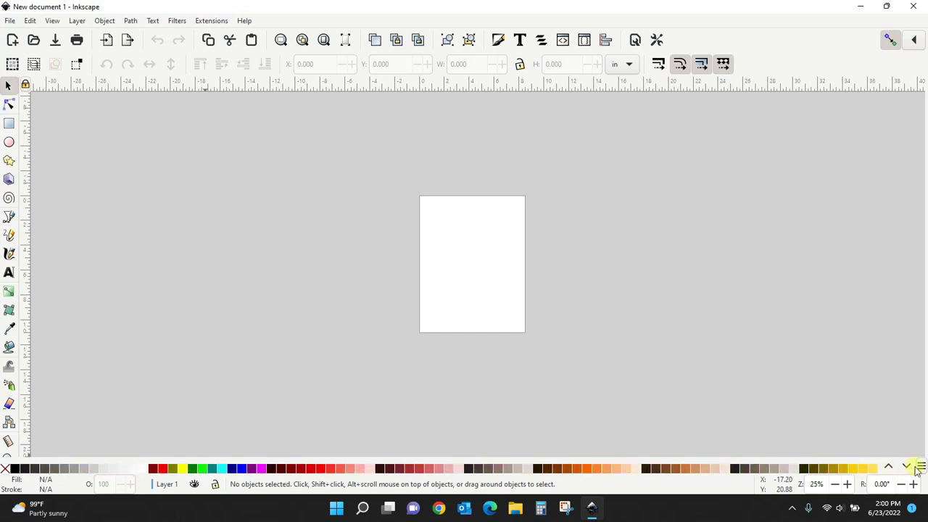
Try the Gold, Greens and SVG colour palettes, scrolling through the SVG swatches.
click(921, 467)
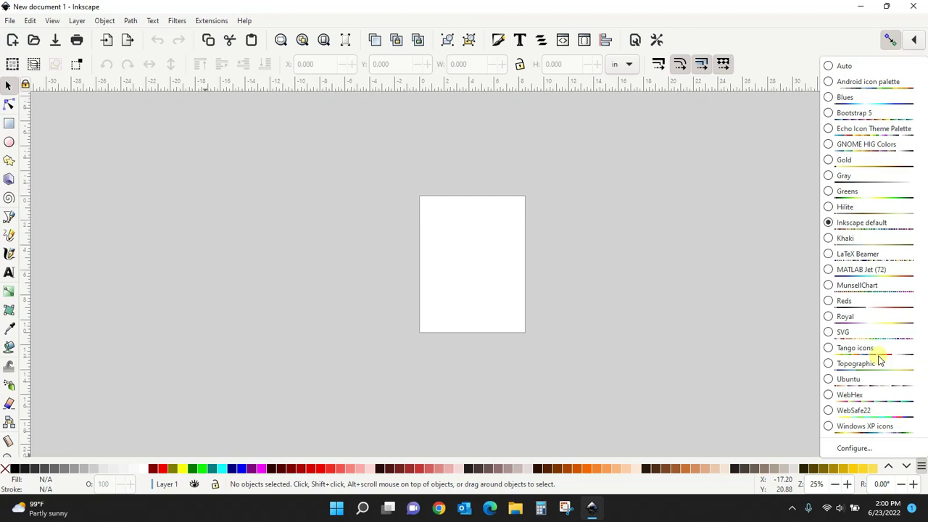
click(865, 161)
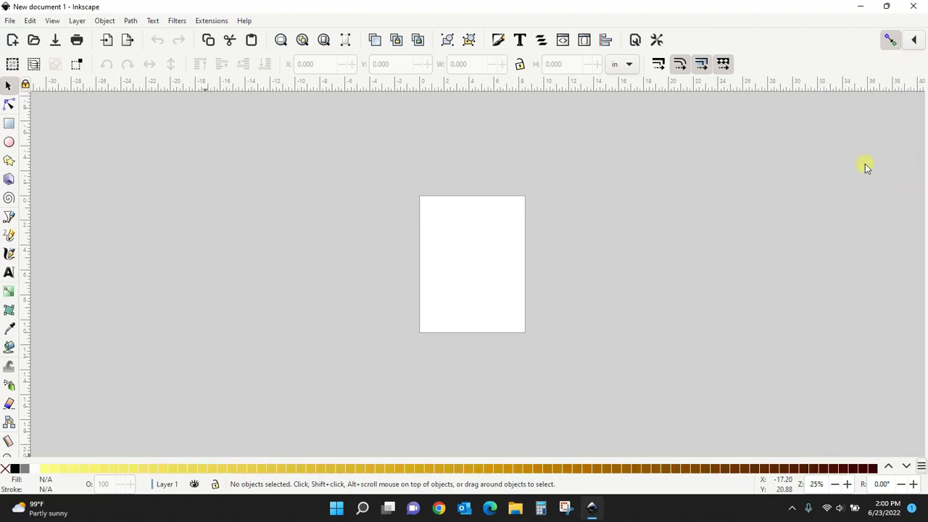
click(921, 467)
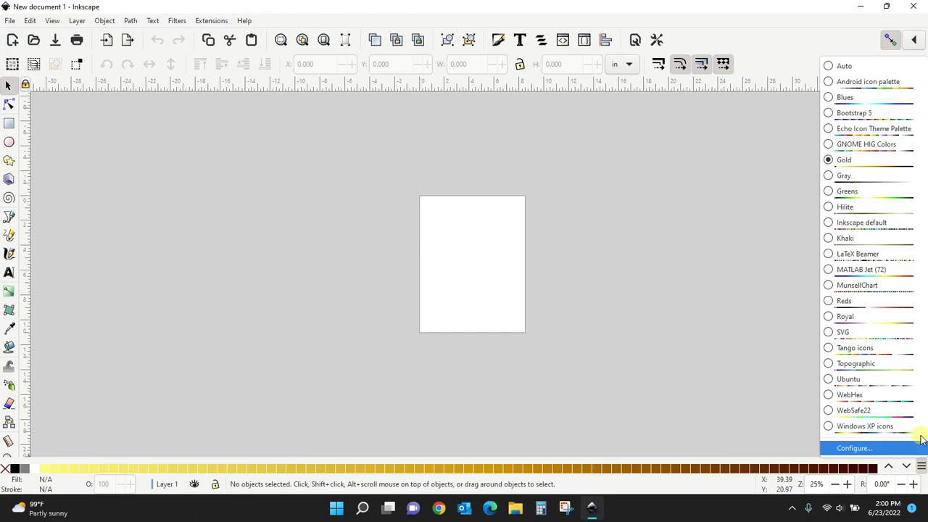
click(883, 192)
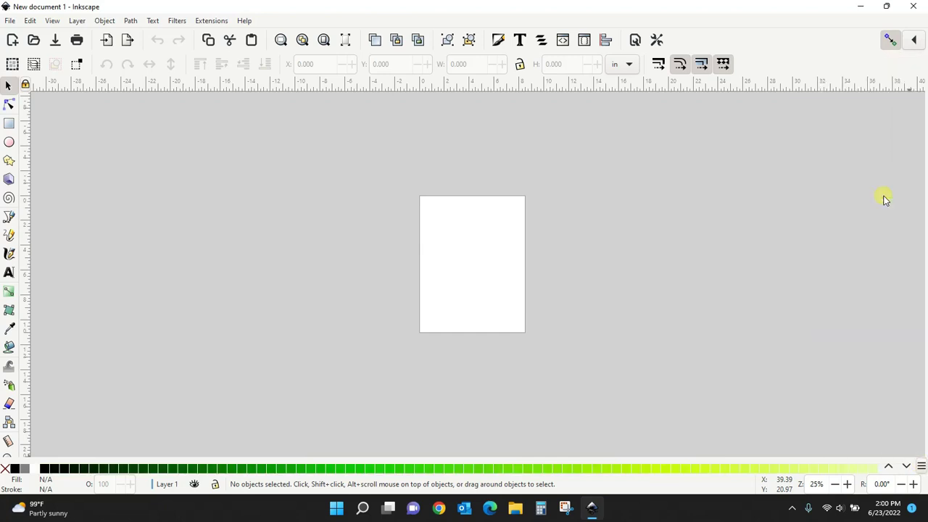
click(921, 466)
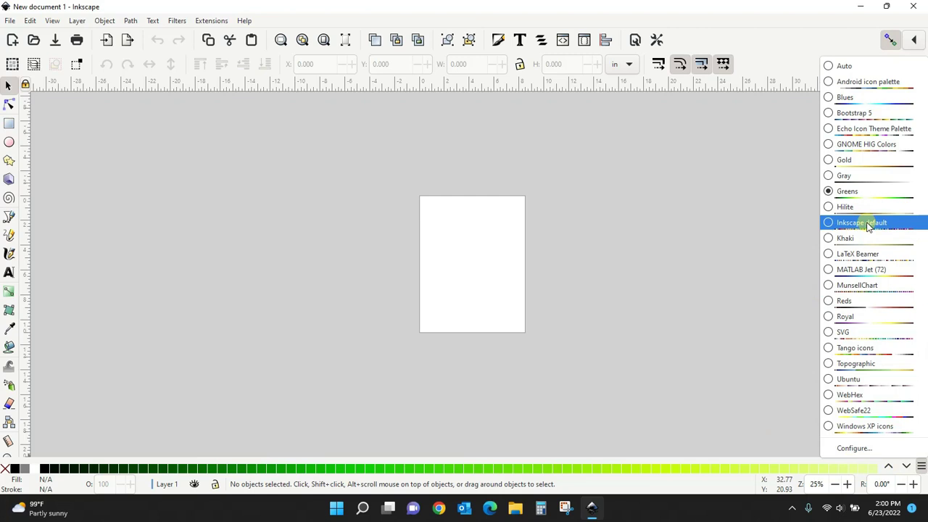
click(876, 334)
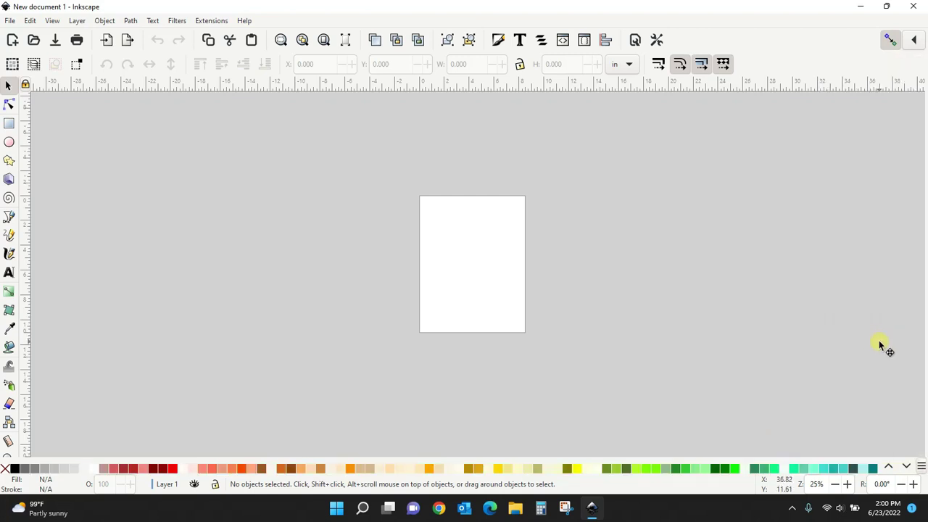
click(907, 468)
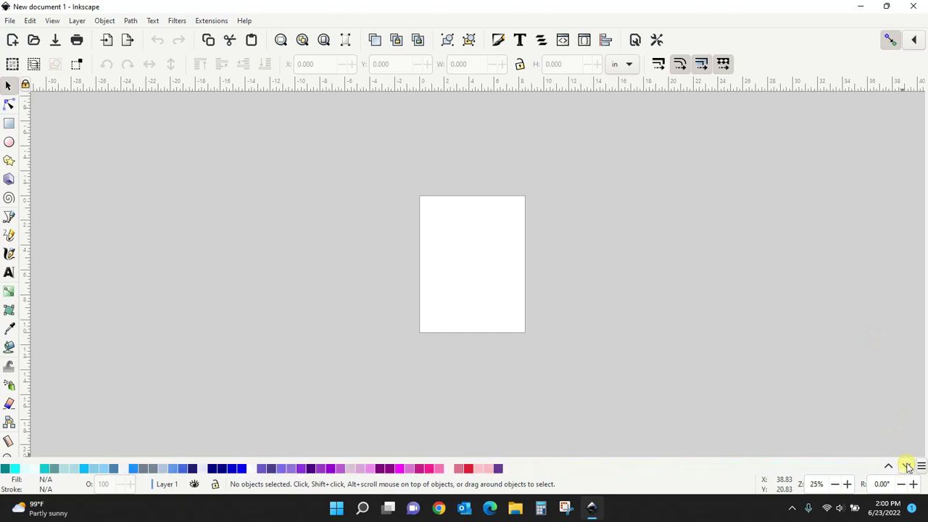
click(889, 467)
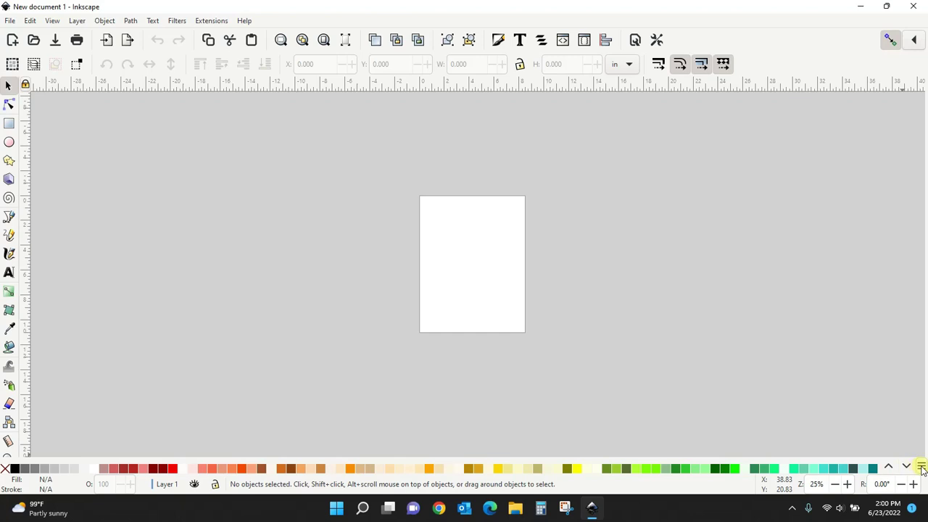
Switch back to the Inkscape default palette and open its Configure settings.
click(922, 467)
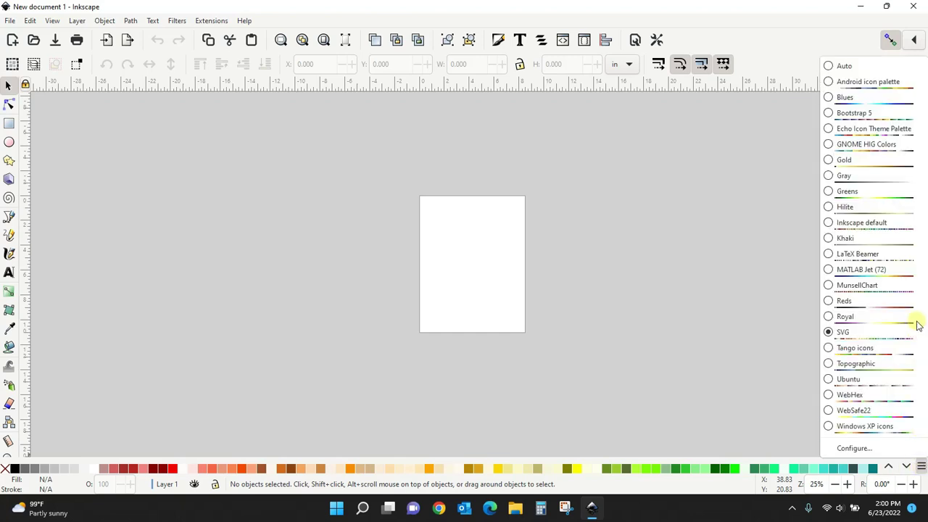
click(834, 224)
click(922, 466)
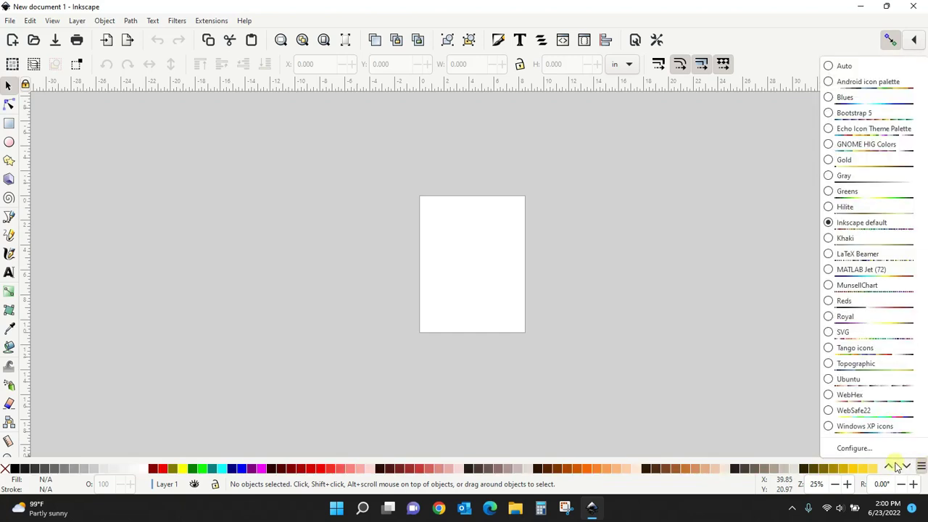
click(857, 448)
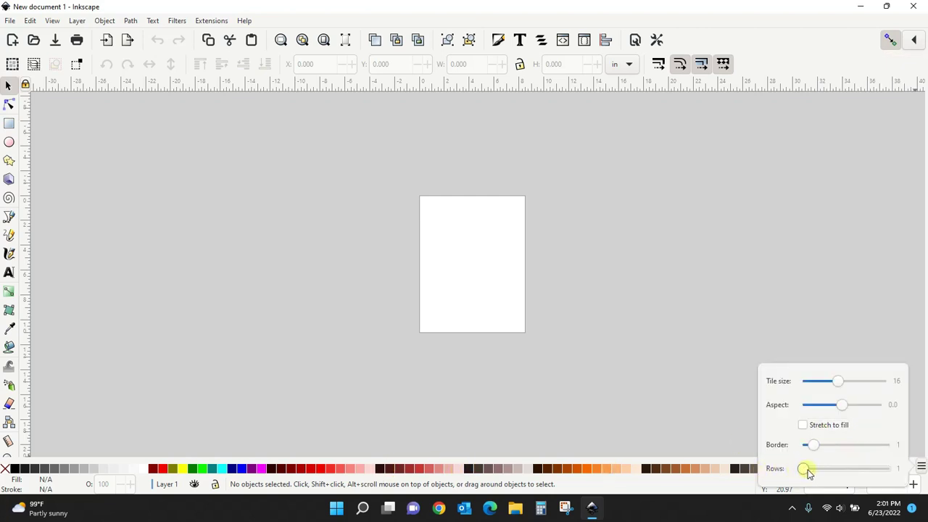
Try two and three palette rows, smaller tiles and wider borders, then set Rows back to 1.
drag(814, 473, 819, 473)
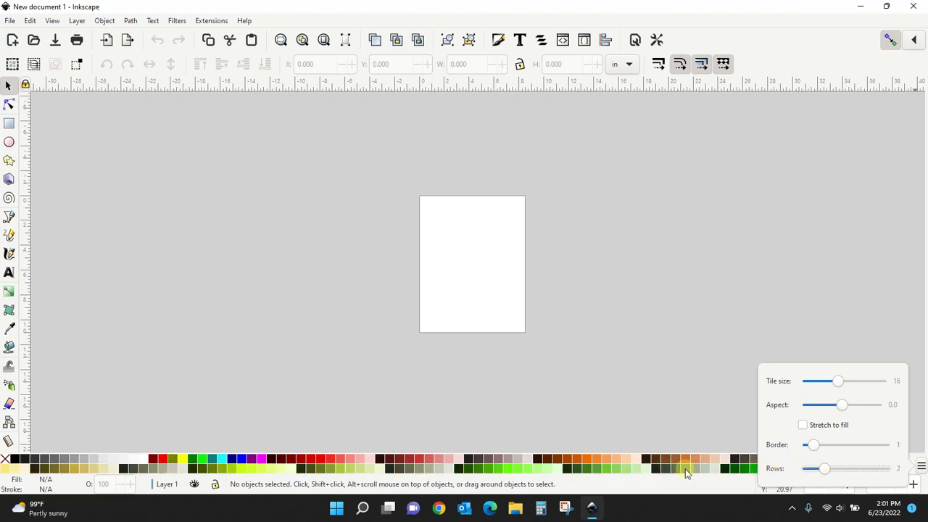
drag(825, 469, 865, 472)
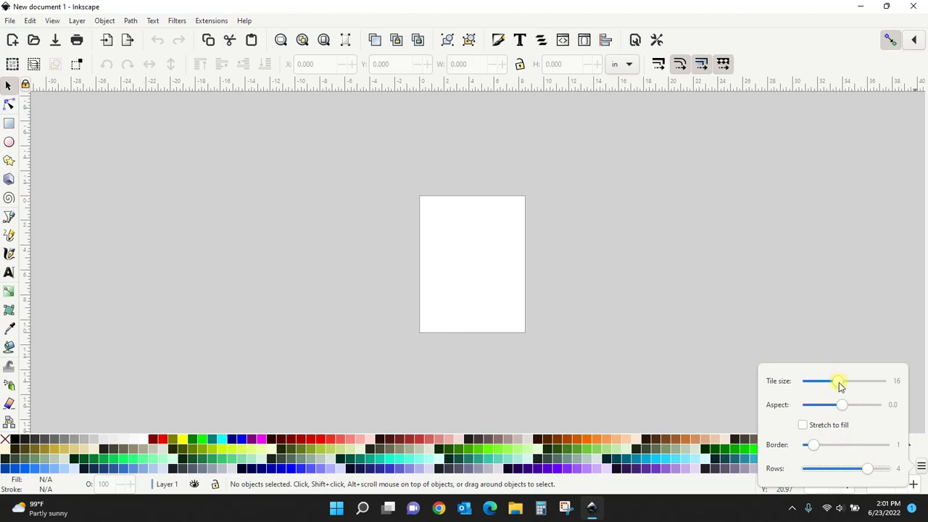
mouse_move(839, 387)
mouse_down()
mouse_move(821, 385)
mouse_move(850, 385)
mouse_move(842, 386)
mouse_up()
mouse_move(817, 450)
mouse_down()
mouse_move(857, 444)
mouse_move(814, 450)
mouse_up()
drag(868, 471, 804, 479)
Close the palette settings, then page through the swatches and back to the first row.
click(882, 330)
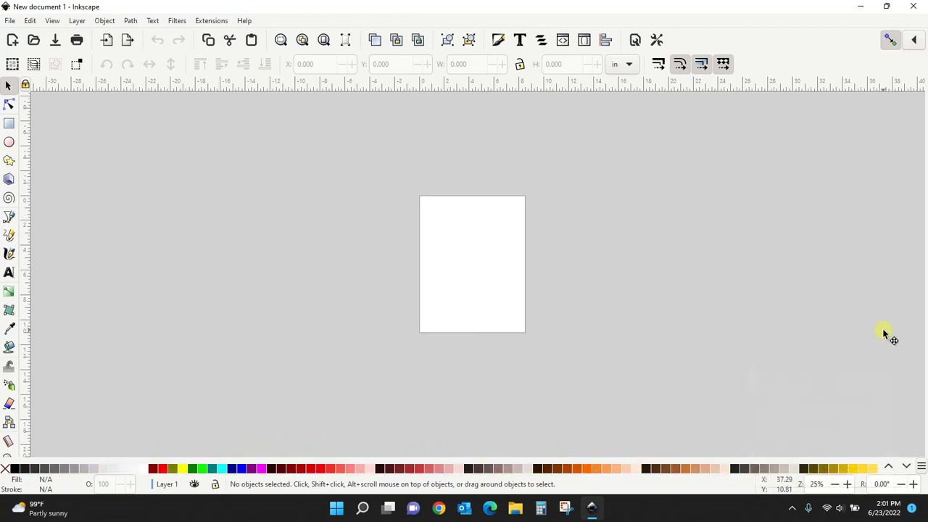
click(907, 467)
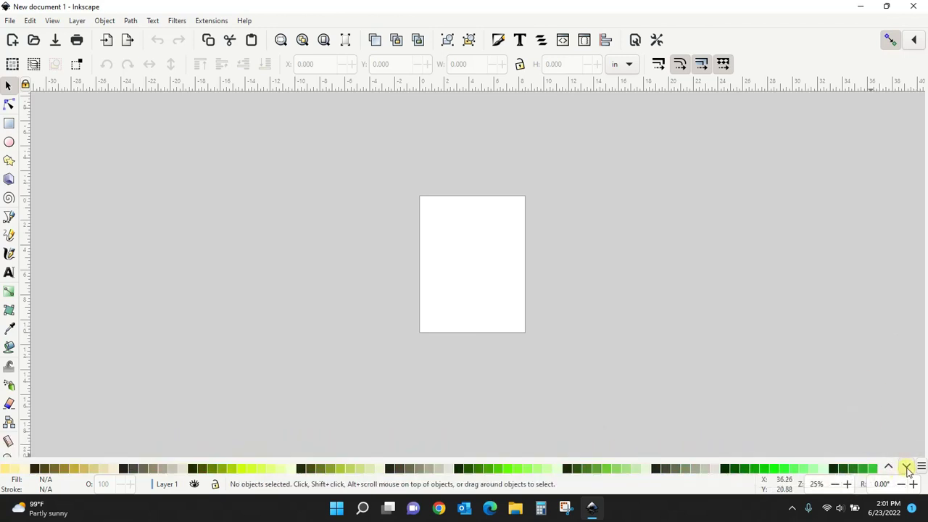
click(907, 468)
click(906, 468)
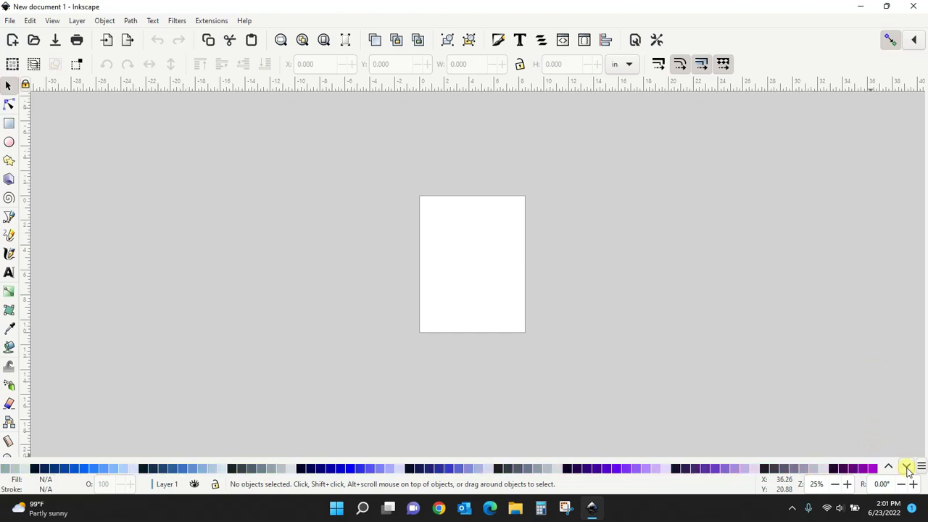
click(906, 468)
click(889, 467)
click(889, 467)
click(890, 468)
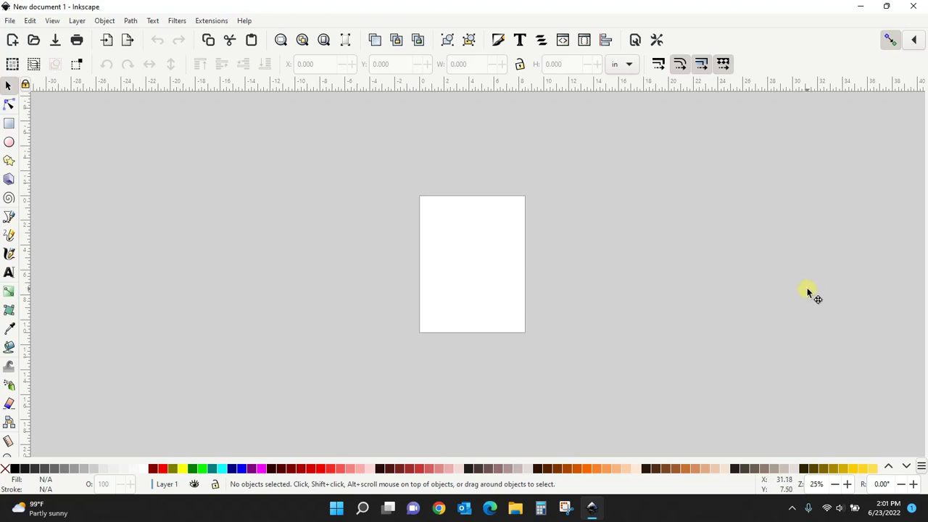
Dock the Align and Distribute and Fill and Stroke panels, with Align in front.
click(607, 41)
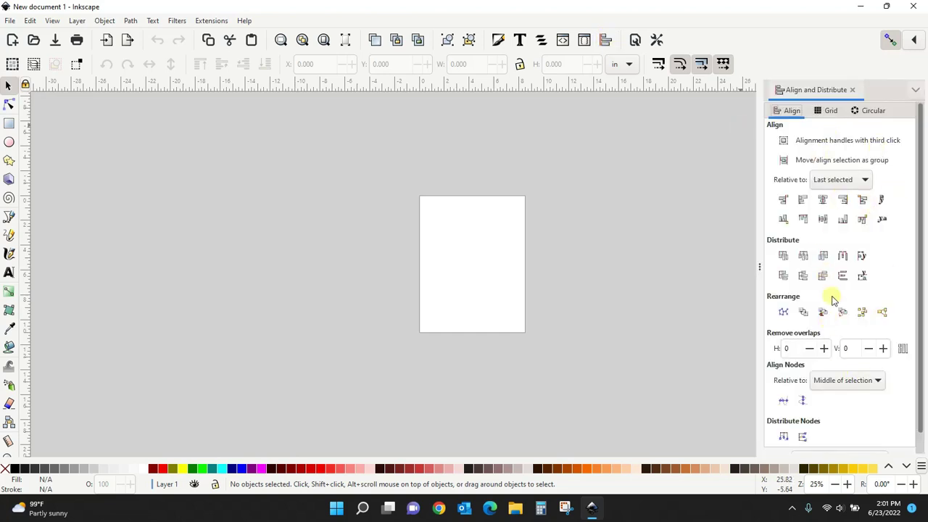
click(499, 41)
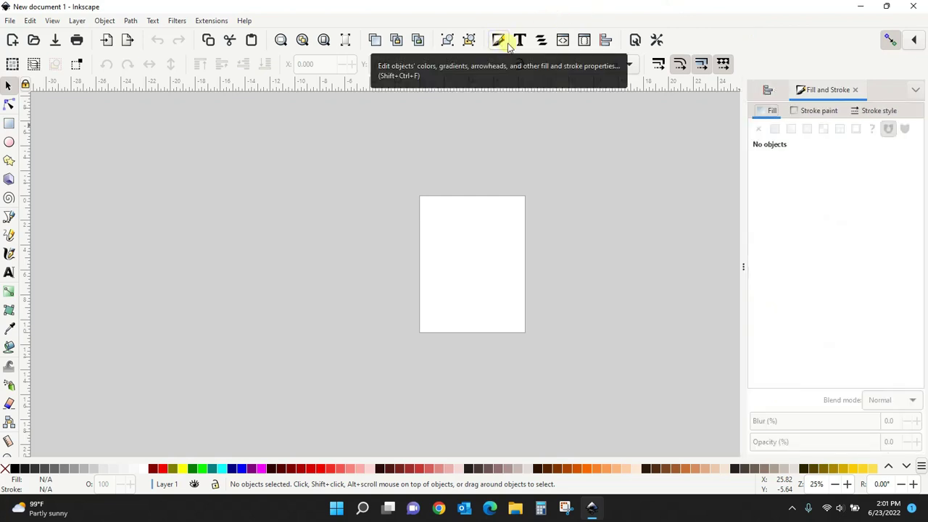
click(768, 90)
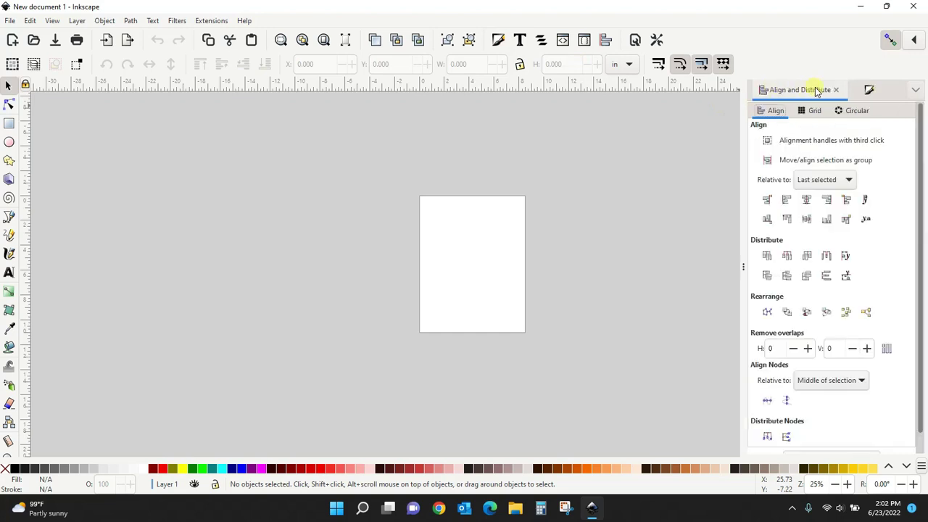
click(872, 89)
click(768, 90)
Add the Layers and Objects panel to the dock, keeping Align and Distribute showing.
click(541, 42)
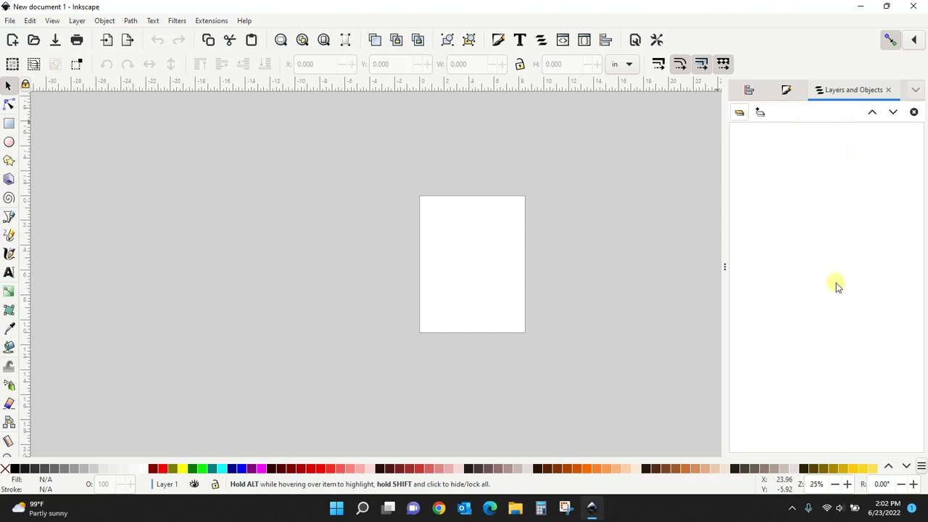
click(786, 90)
click(748, 90)
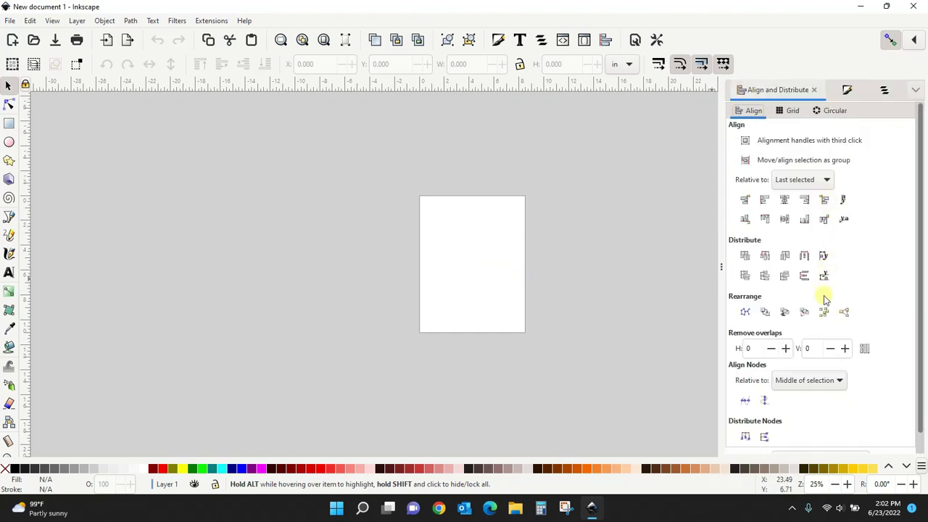